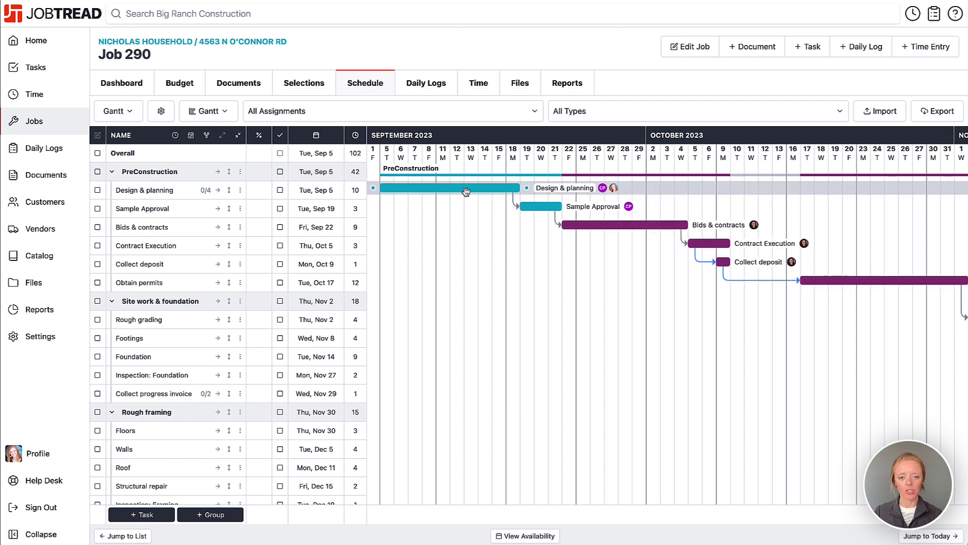
Step: Drag the Design & planning bar so it starts Fri, Sep 15, shifting dependent tasks later
drag(447, 188, 564, 190)
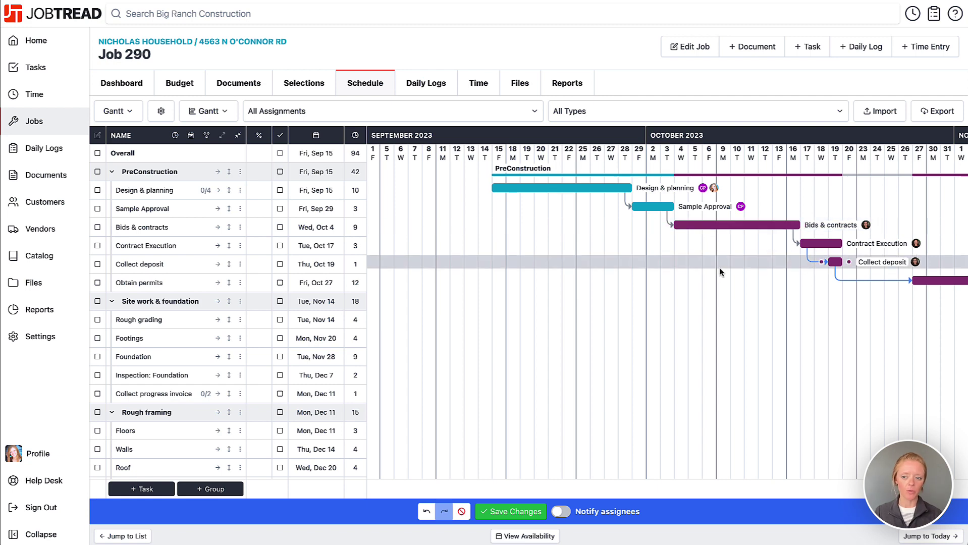
scroll(720, 268, right, 5)
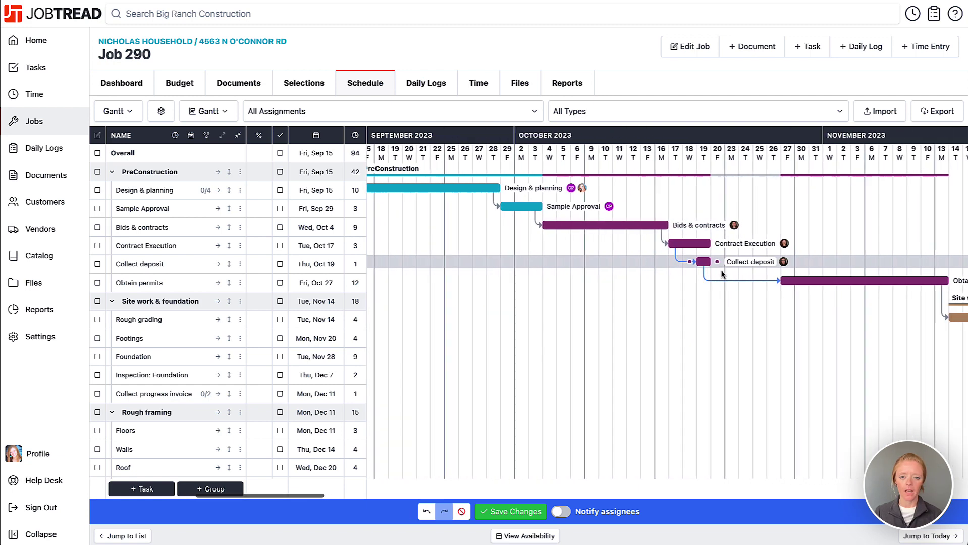
scroll(720, 270, left, 4)
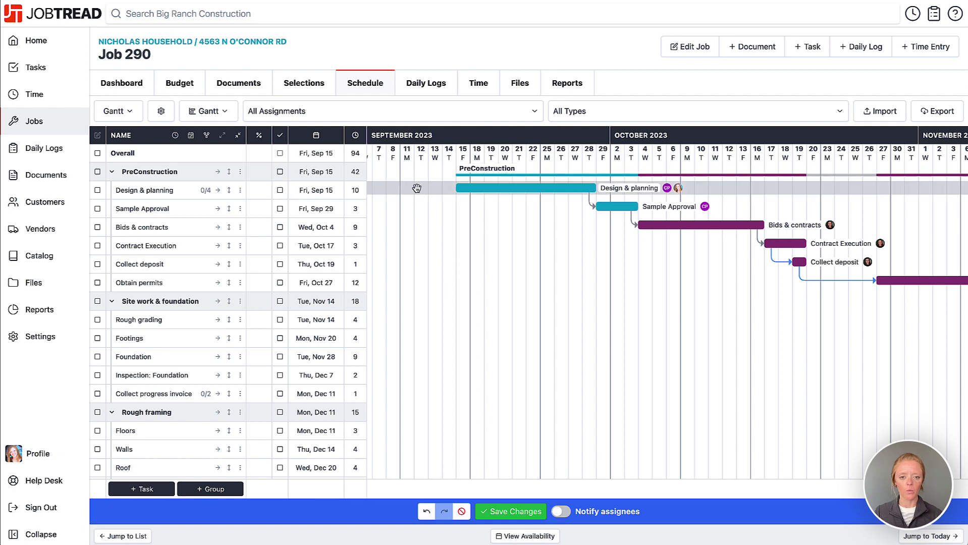
Step: In Design & planning's details, change its start date to Tue, Sep 19
click(473, 189)
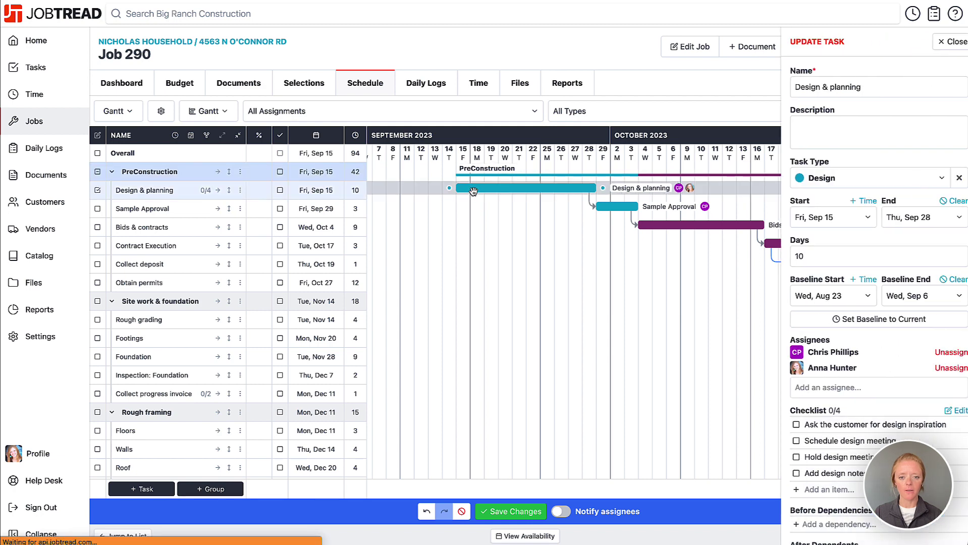
click(837, 220)
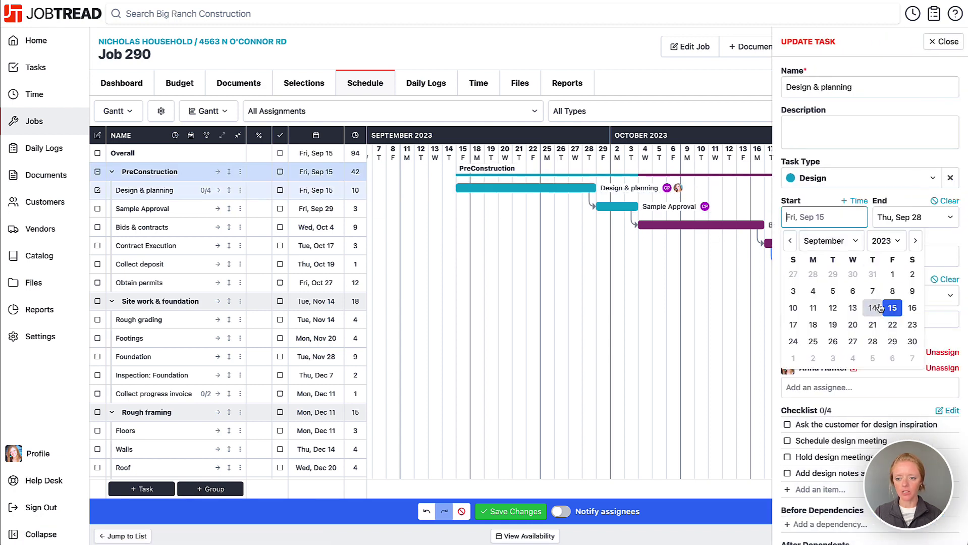
click(833, 325)
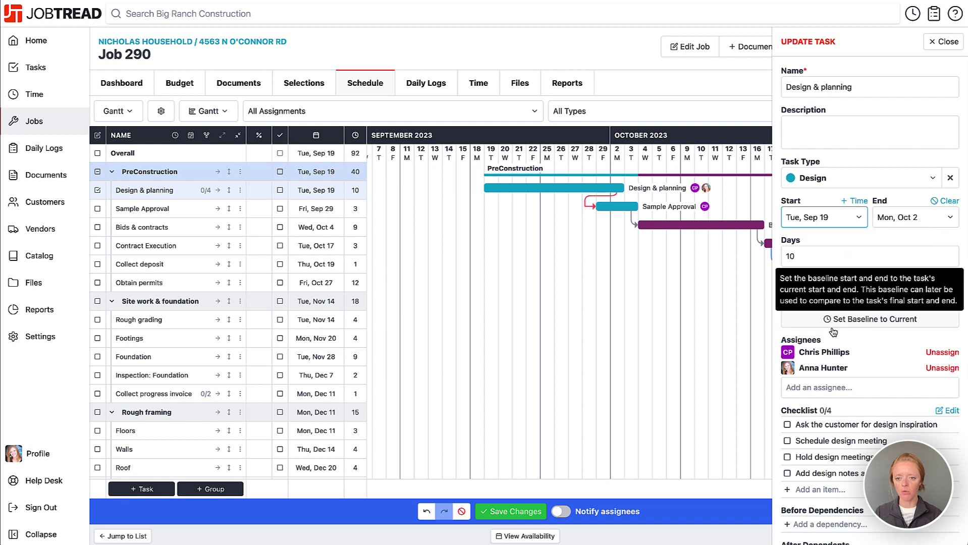
click(832, 327)
scroll(561, 268, right, 5)
scroll(505, 227, left, 1)
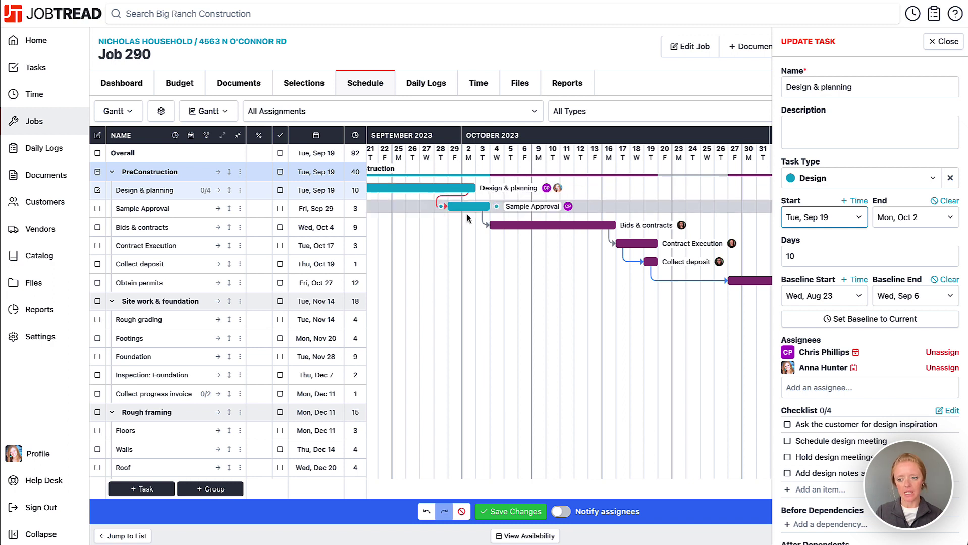
Step: Undo the start date change, save the schedule, and close the task details
click(427, 512)
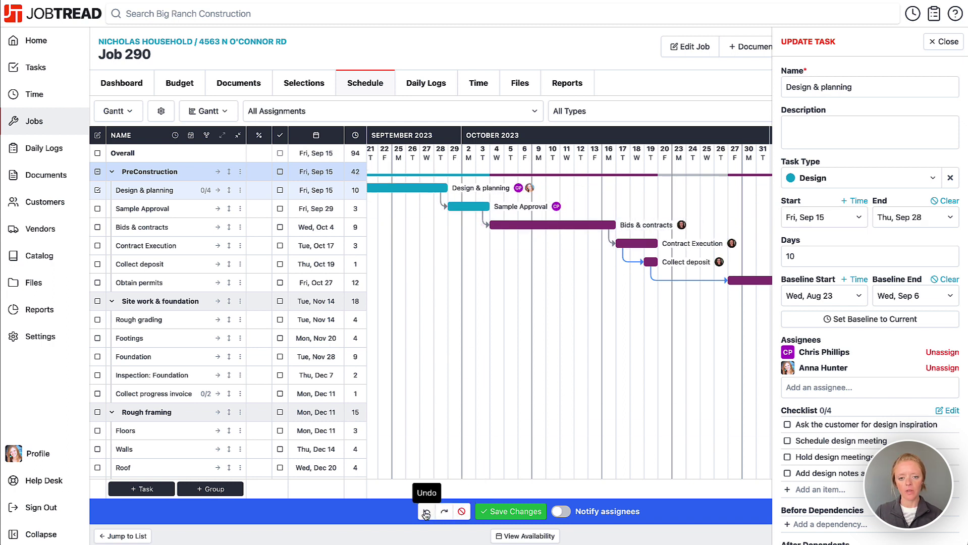
scroll(459, 428, left, 5)
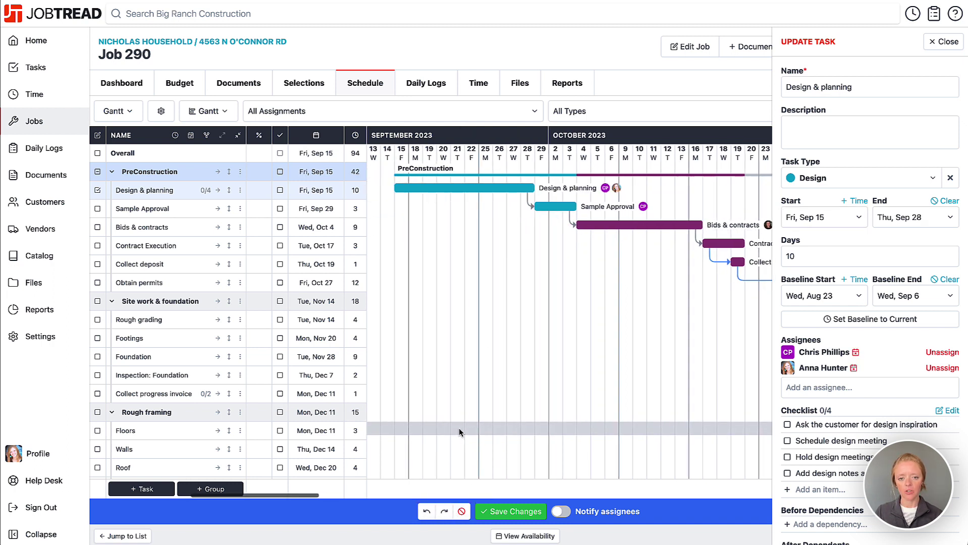
click(507, 512)
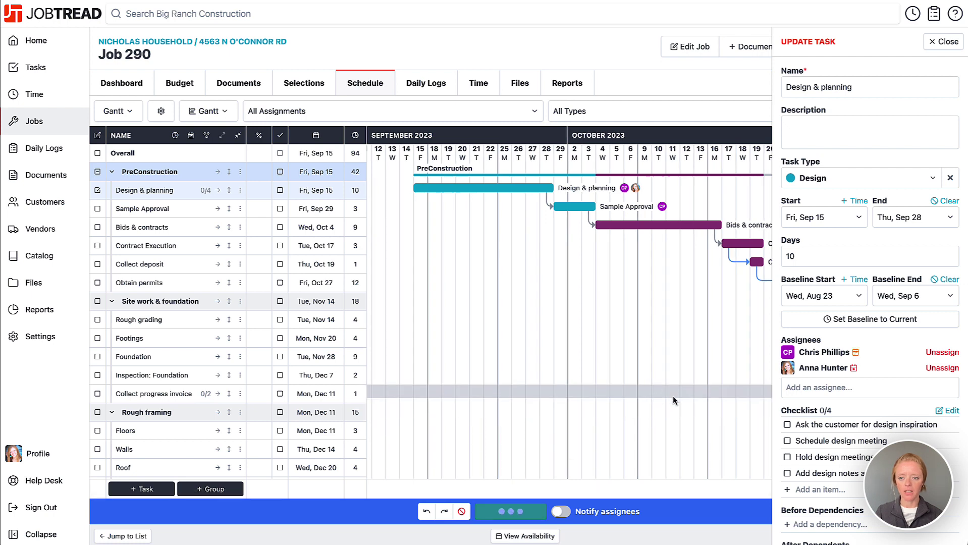
click(943, 41)
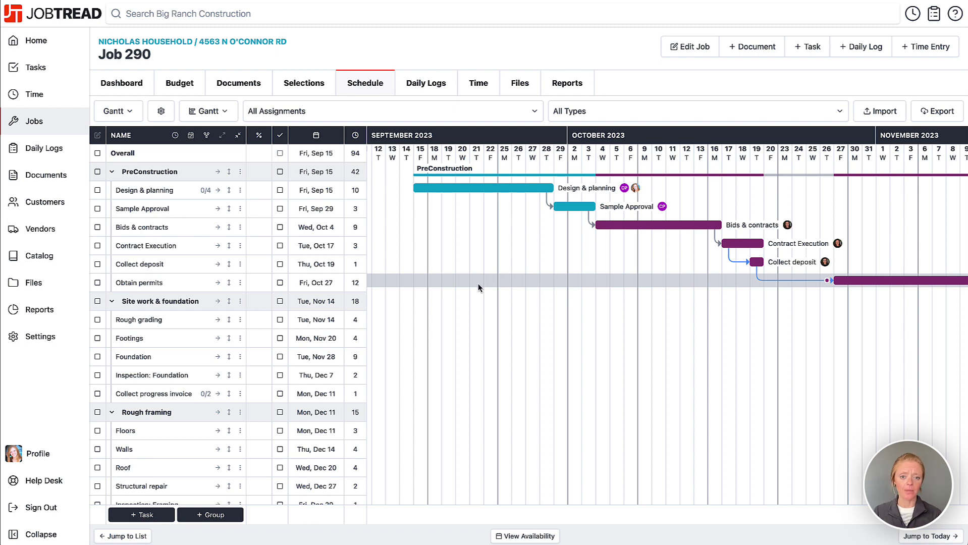
Step: Select every task in Job 290 with the Overall checkbox
click(98, 171)
click(98, 171)
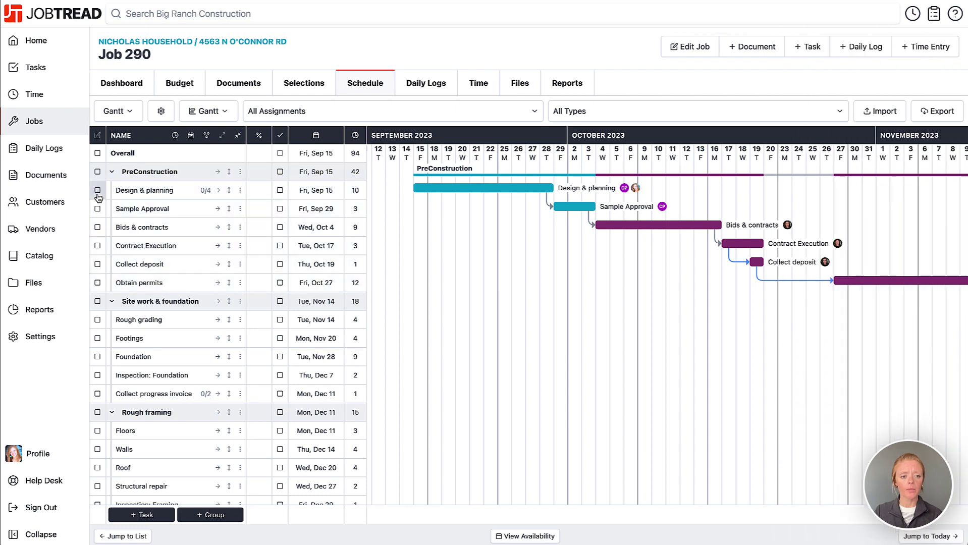
click(97, 191)
click(98, 209)
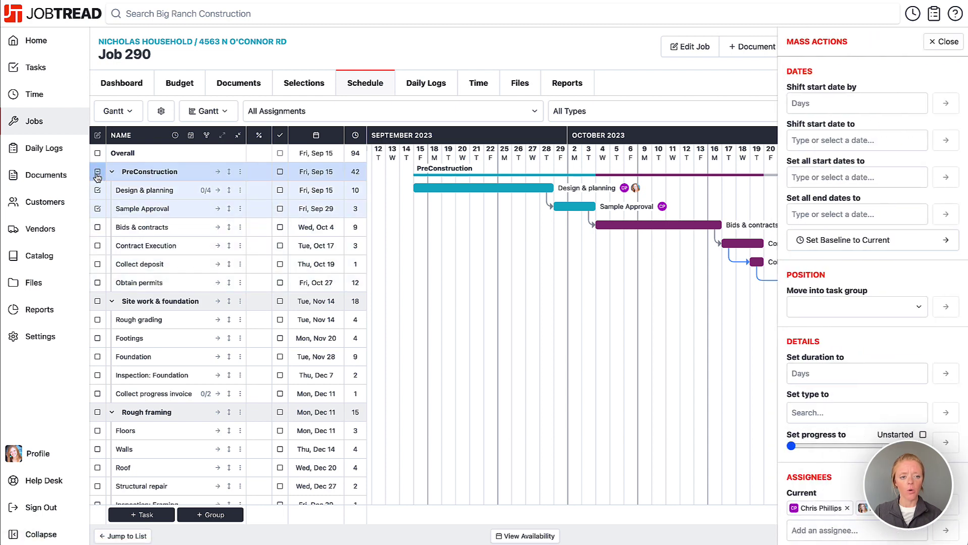
click(97, 153)
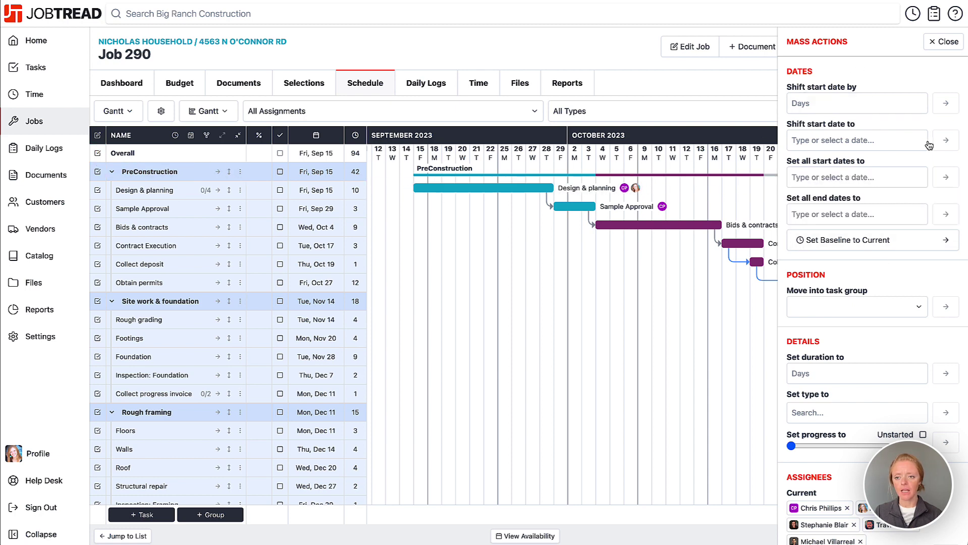
Step: Shift all selected tasks' start dates 5 days later with Mass Actions
scroll(662, 298, right, 2)
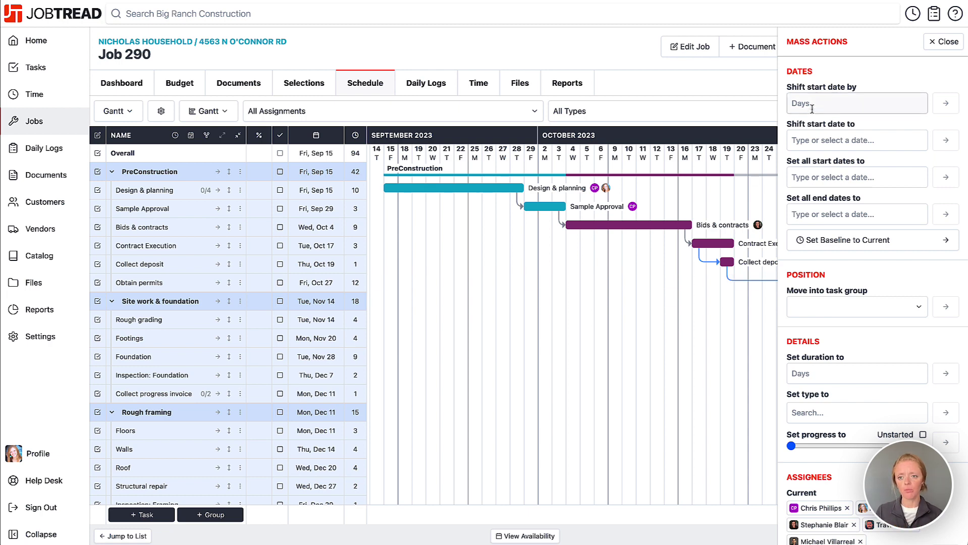
click(812, 109)
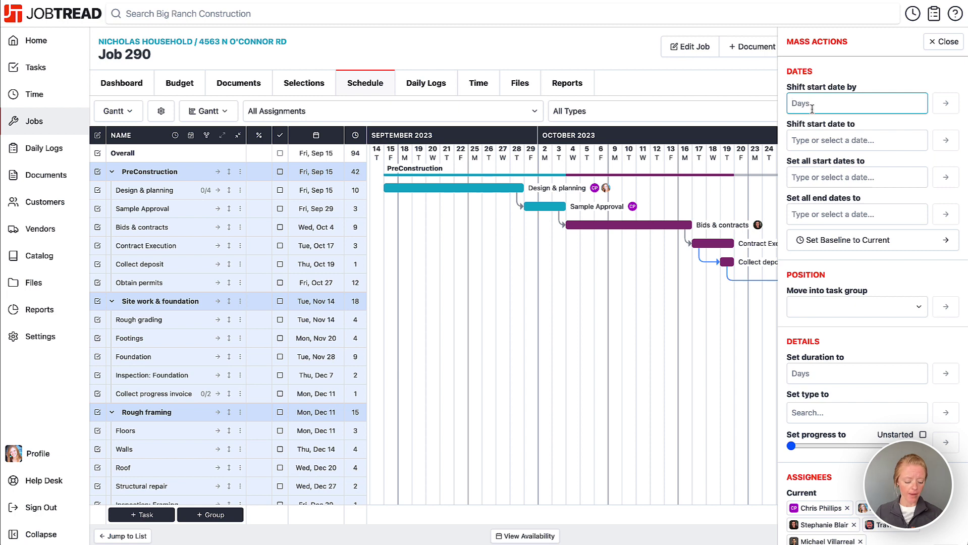
text(5)
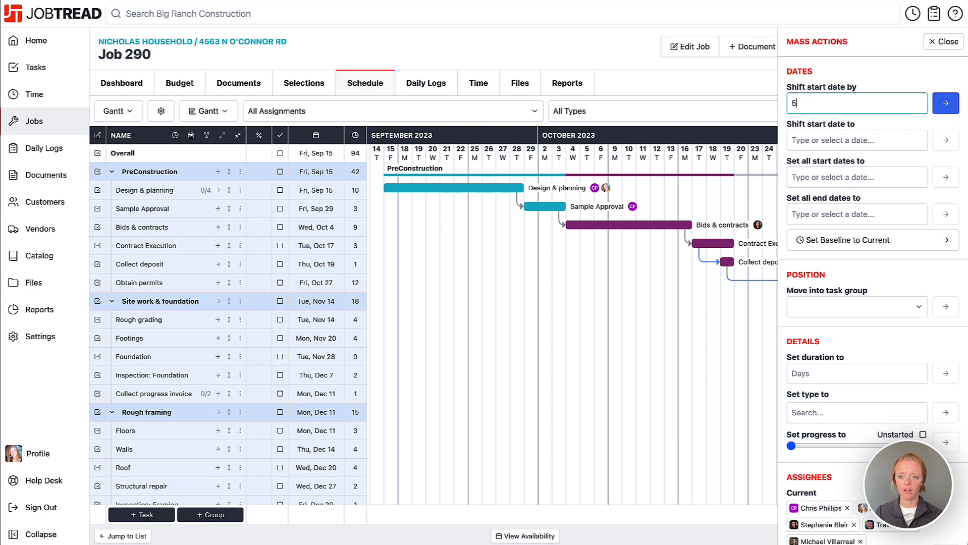
click(948, 106)
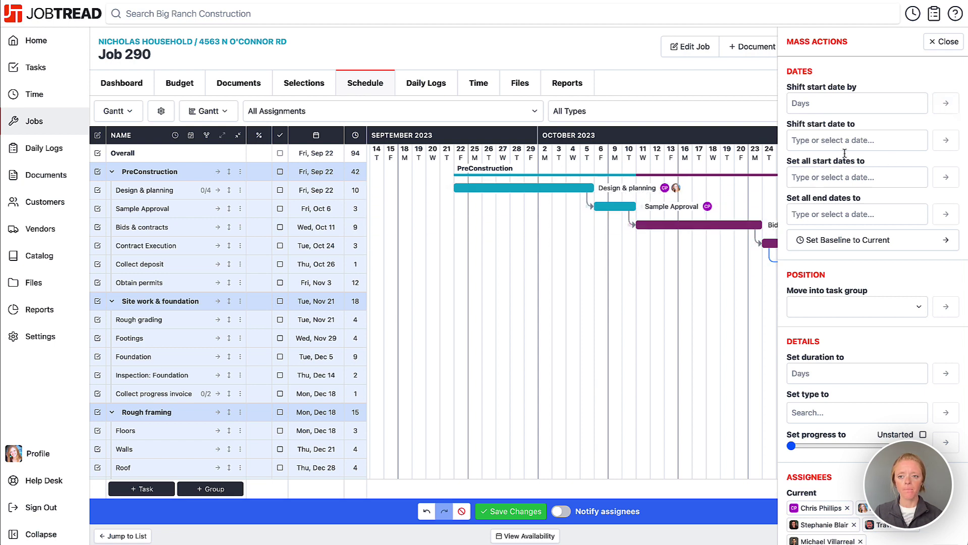
Step: Apply a -9 day 'Shift start date by' to all selected tasks
click(840, 106)
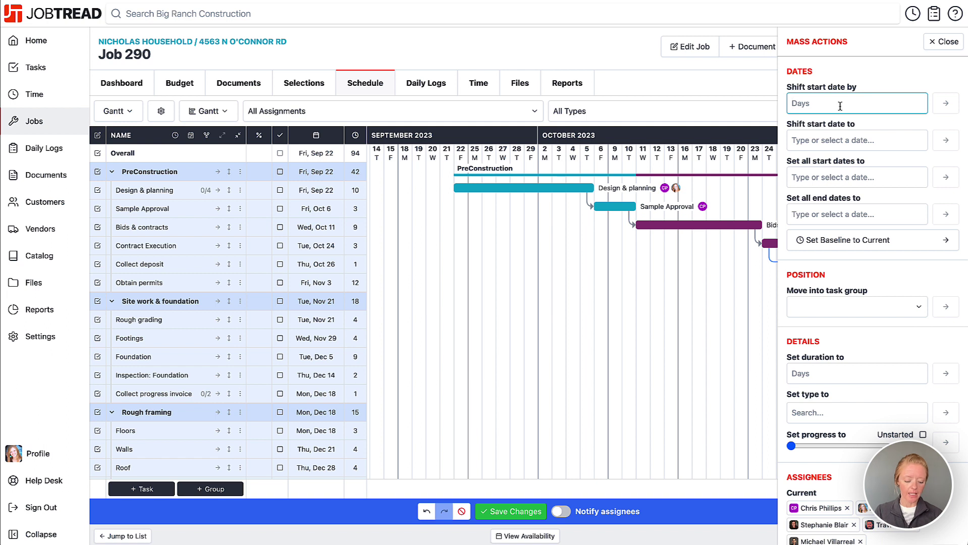
text(-9)
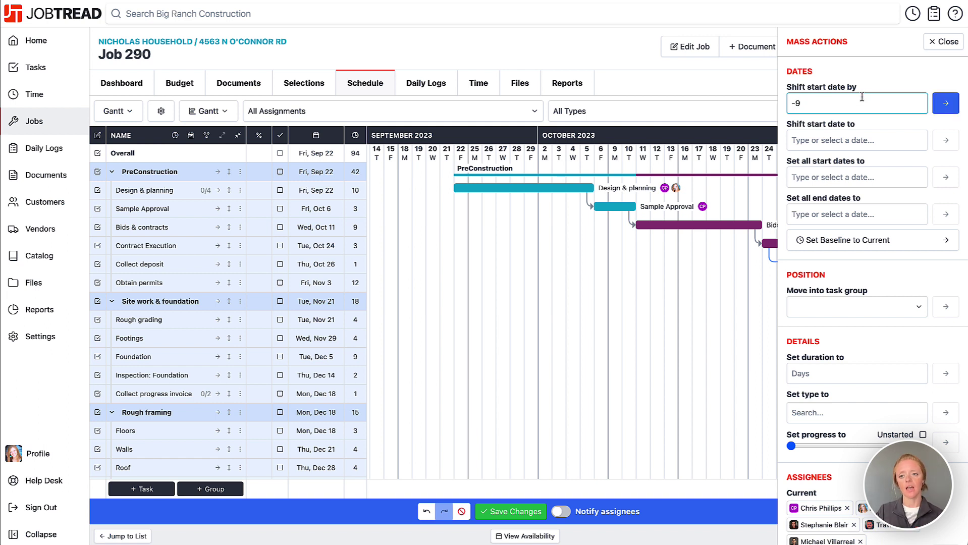
click(945, 103)
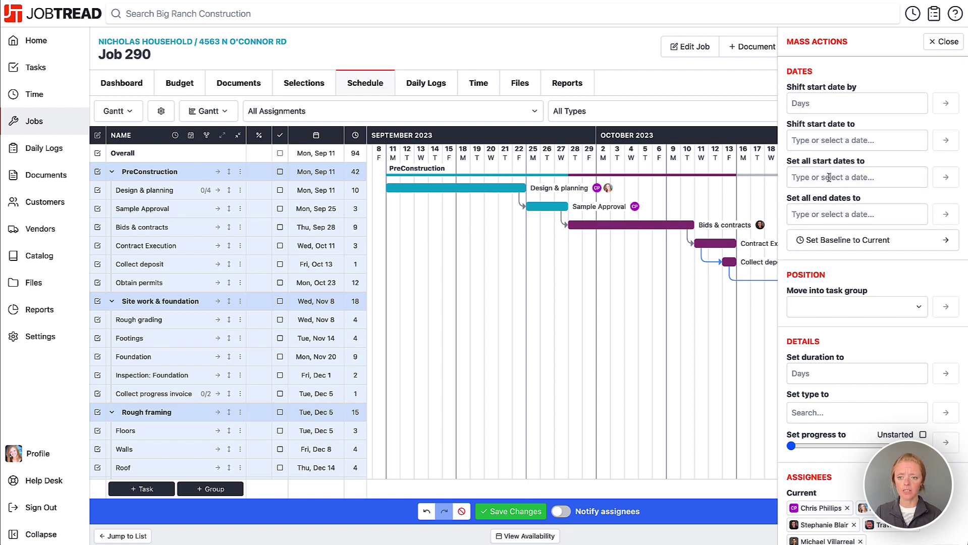
Step: Apply 'Shift start date to' Aug 22, moving the schedule start to Fri, Aug 11
click(826, 144)
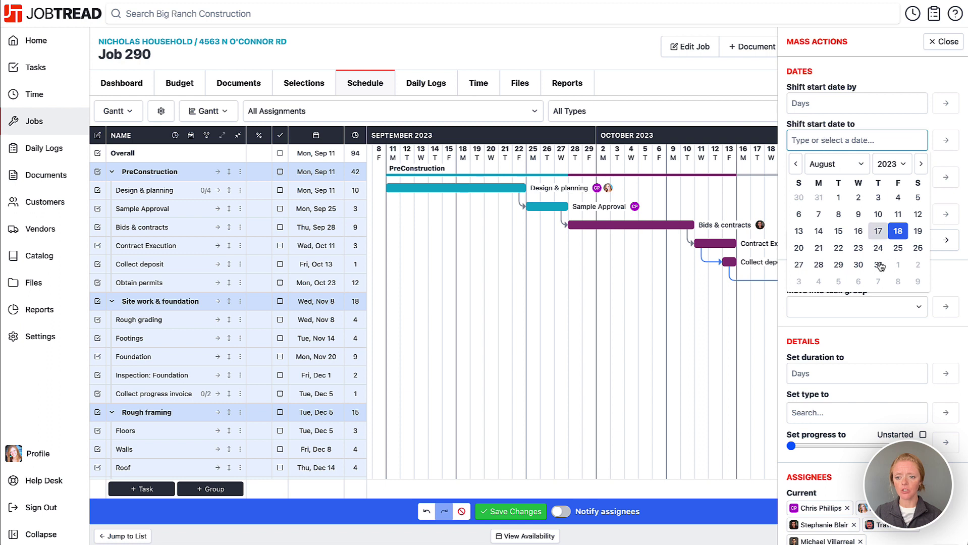
click(837, 250)
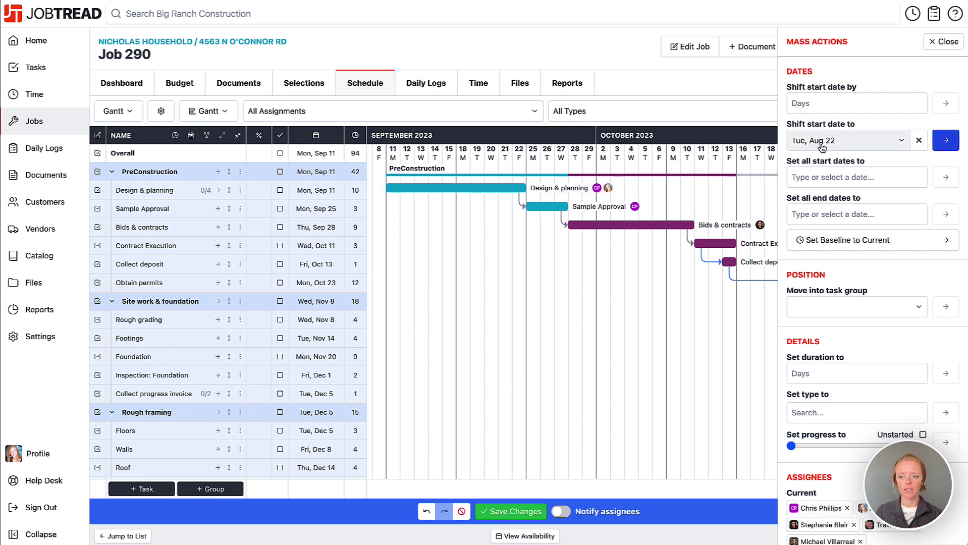
click(945, 144)
scroll(586, 280, left, 10)
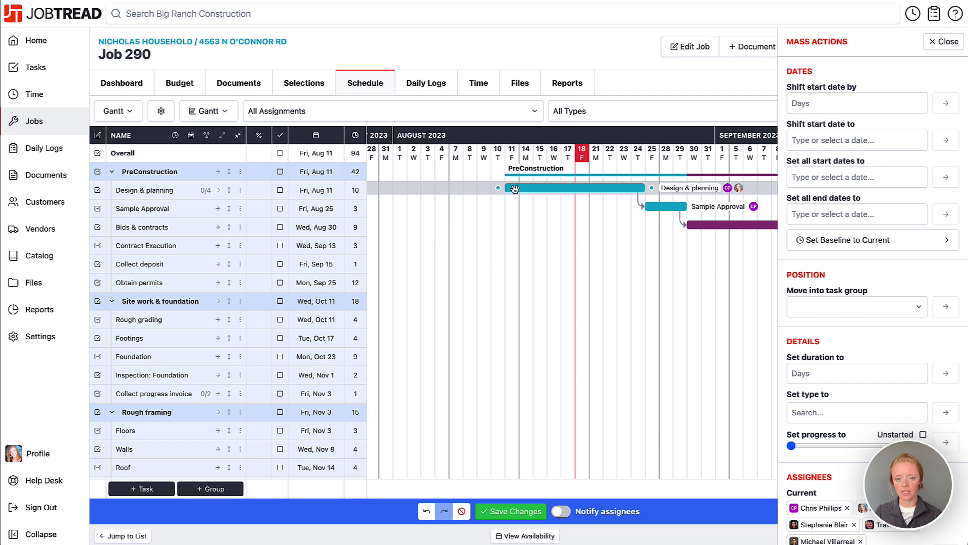
scroll(527, 201, right, 8)
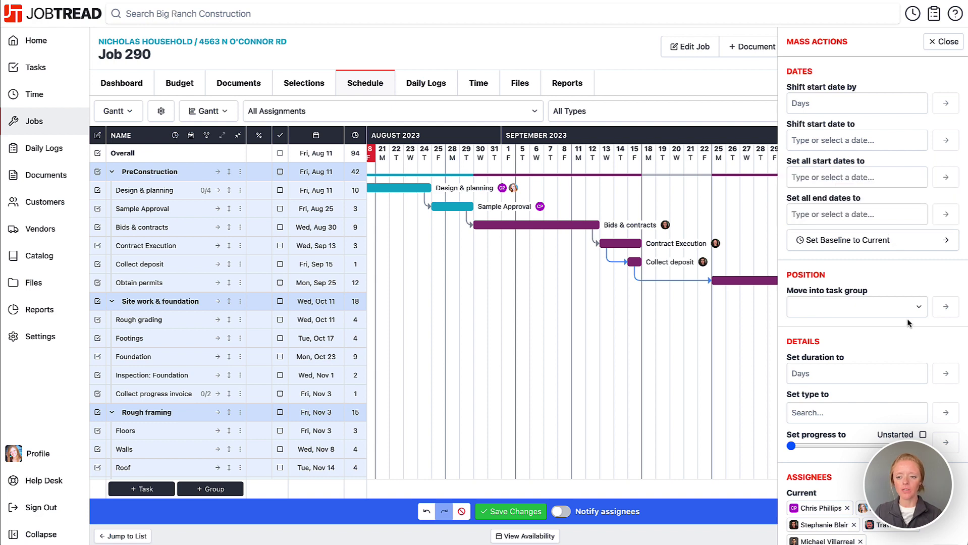
Step: Look through the task group and task type lists without changing either
click(878, 305)
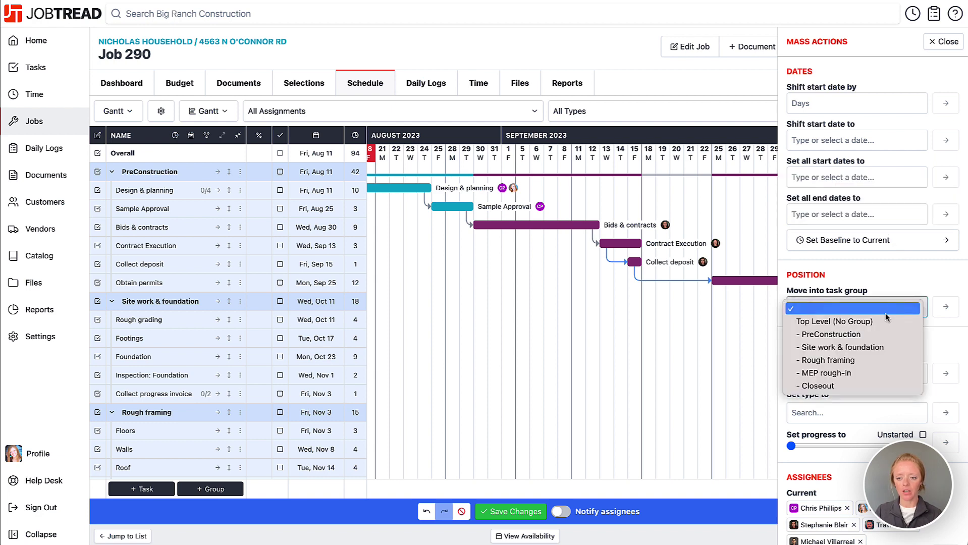
click(917, 280)
scroll(918, 280, down, 2)
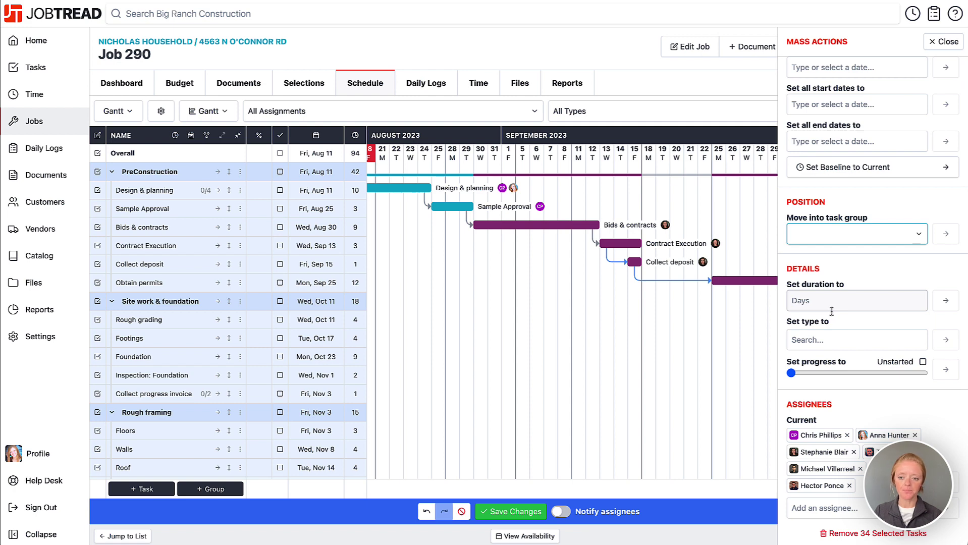
click(850, 342)
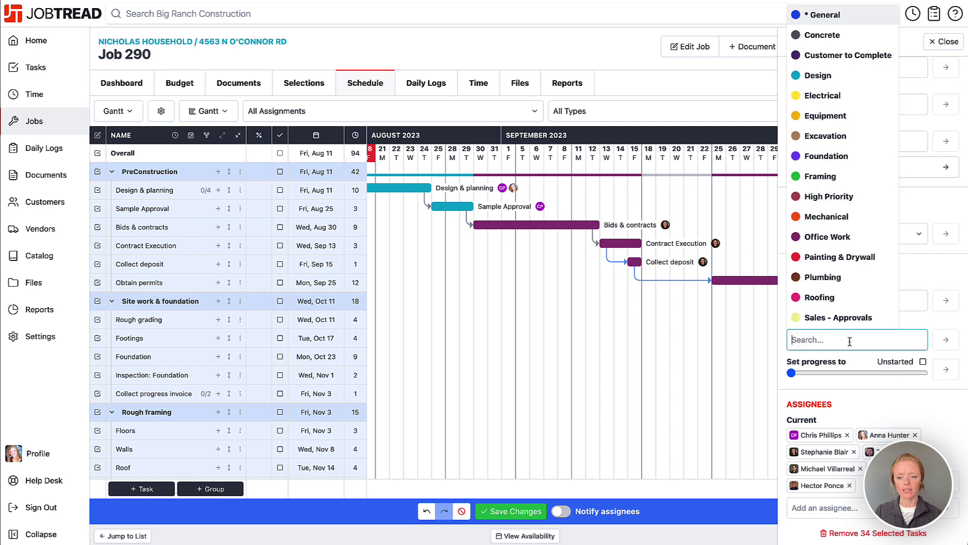
click(954, 327)
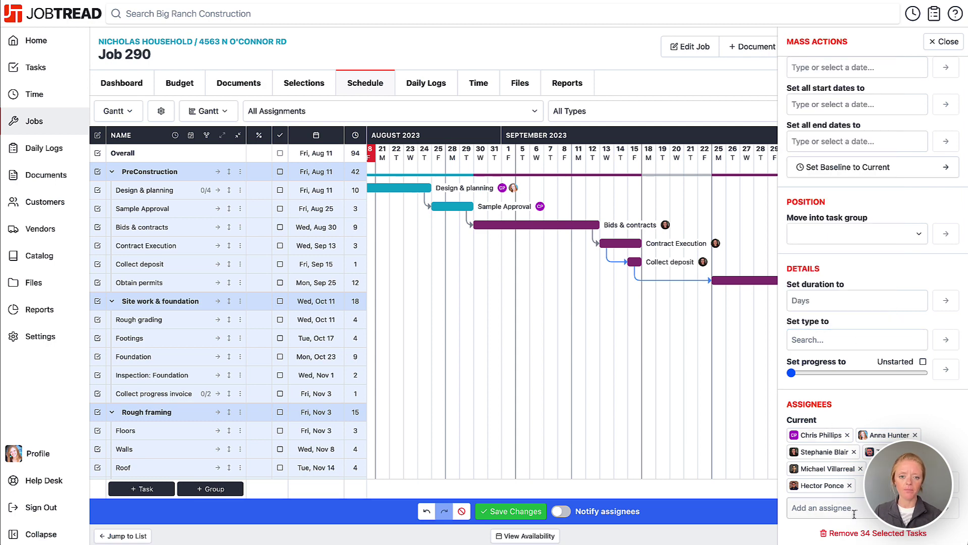
Step: Remove one assignee from all selected tasks and save the changes
click(859, 469)
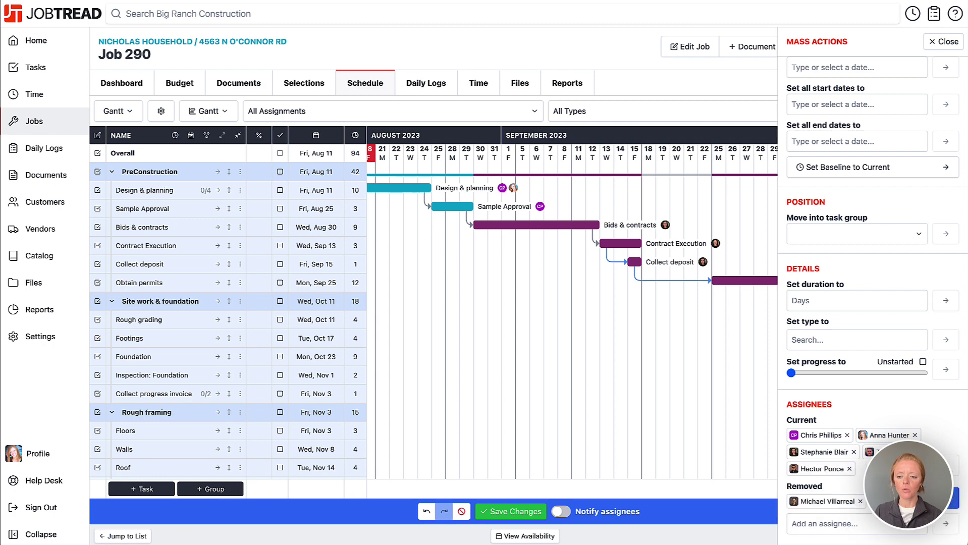
click(507, 512)
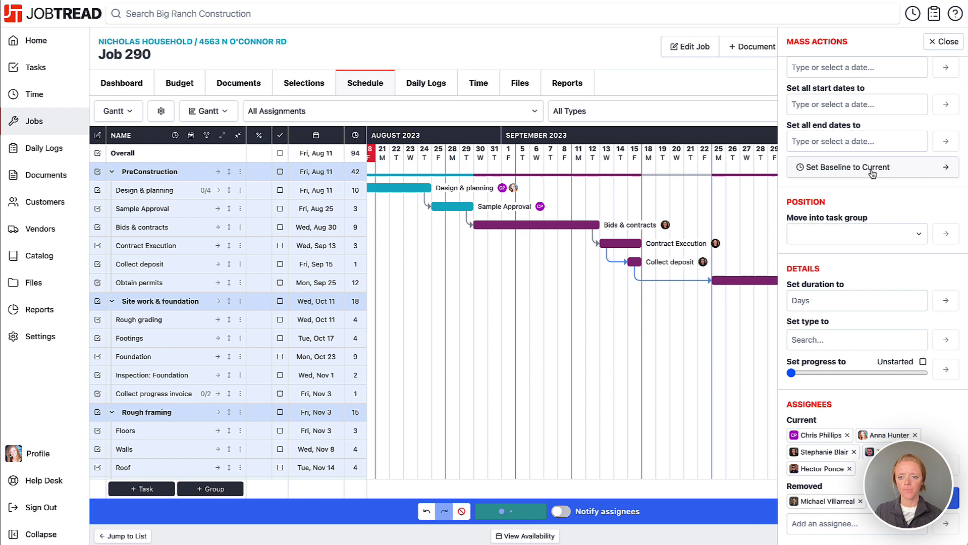
scroll(861, 171, up, 2)
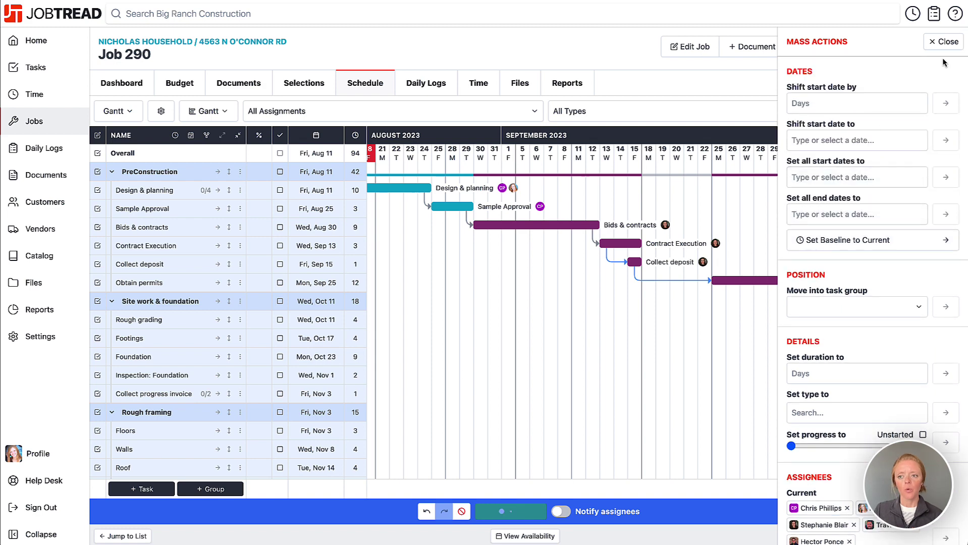
Step: Close Mass Actions and open Design & planning's details, showing Aug 11 – Aug 24
click(943, 42)
scroll(417, 253, left, 5)
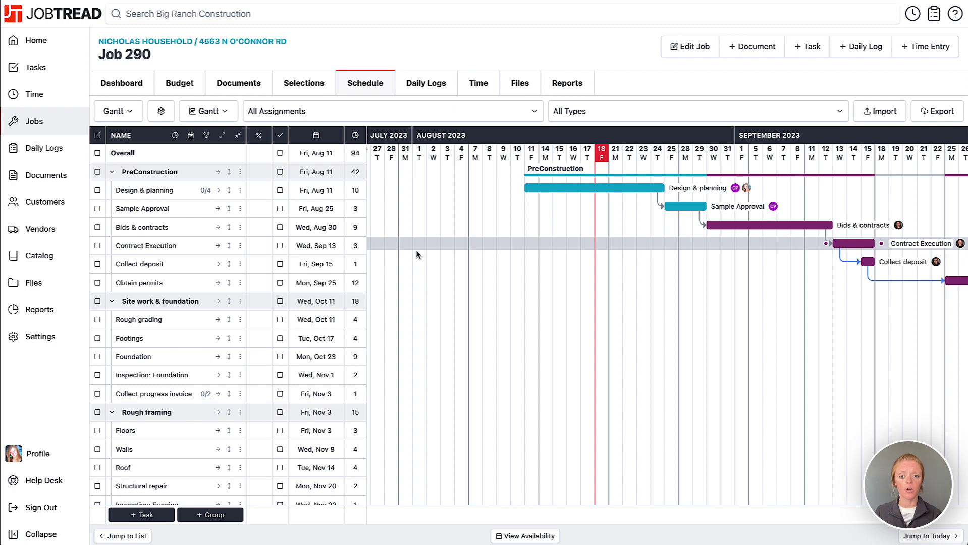
scroll(418, 254, right, 3)
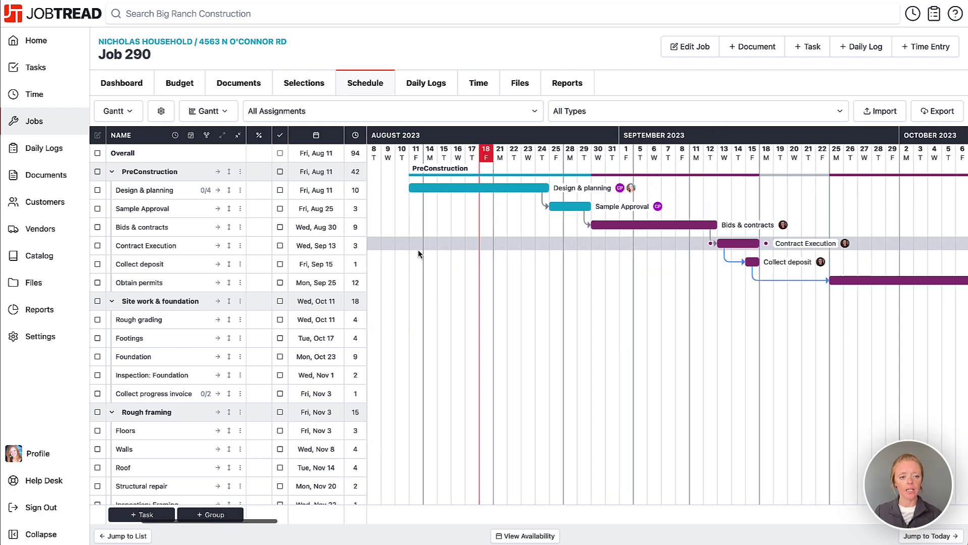
click(167, 192)
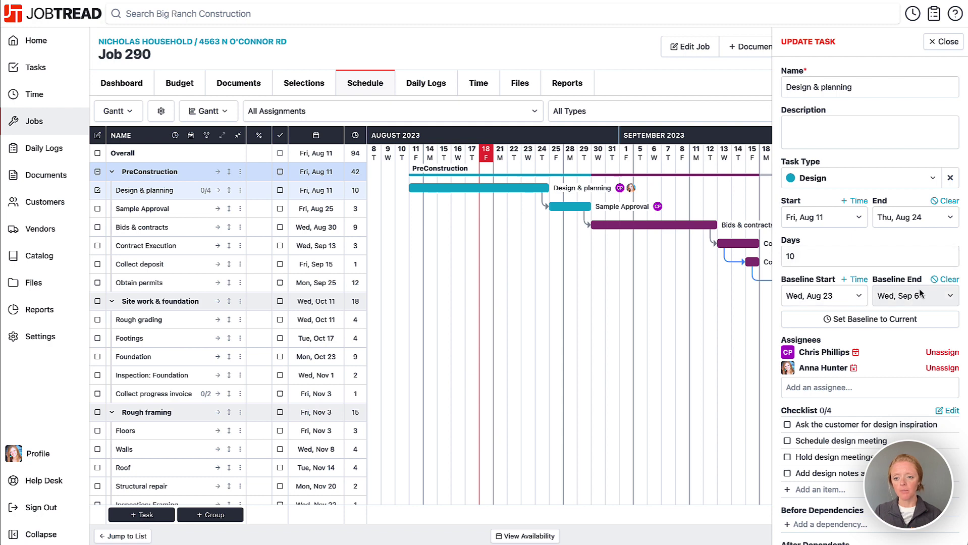
Step: Give the Footings task a baseline matching its dates, Tue, Oct 17 – Fri, Oct 20
click(123, 215)
click(124, 229)
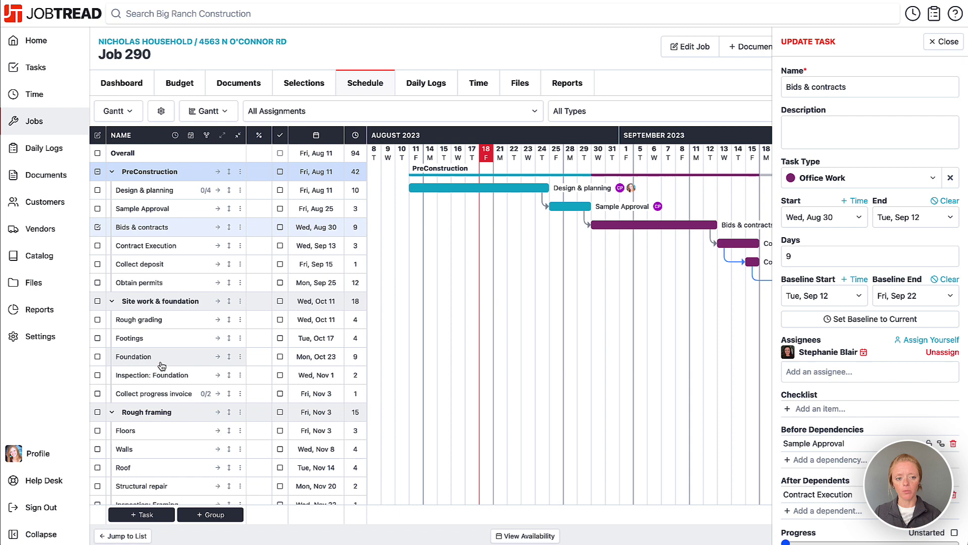
click(165, 345)
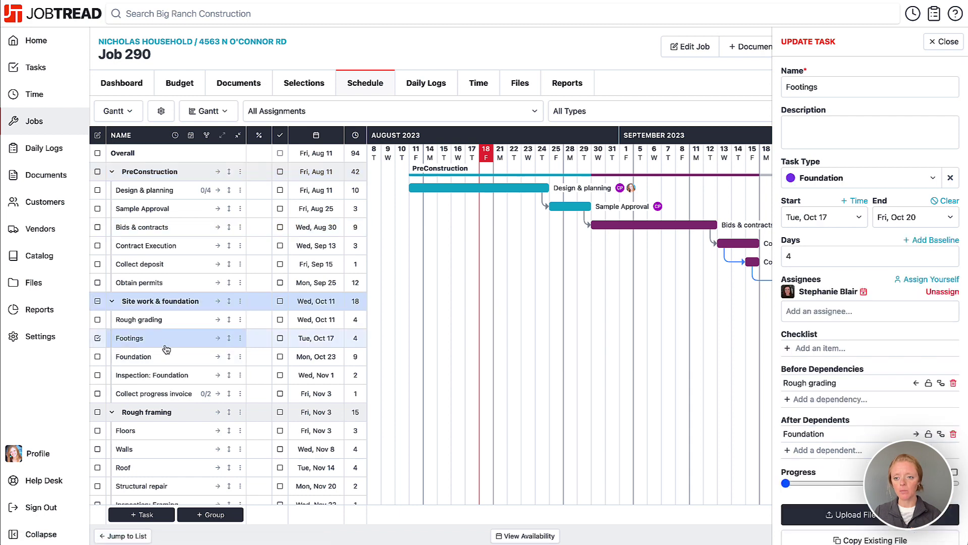
click(924, 245)
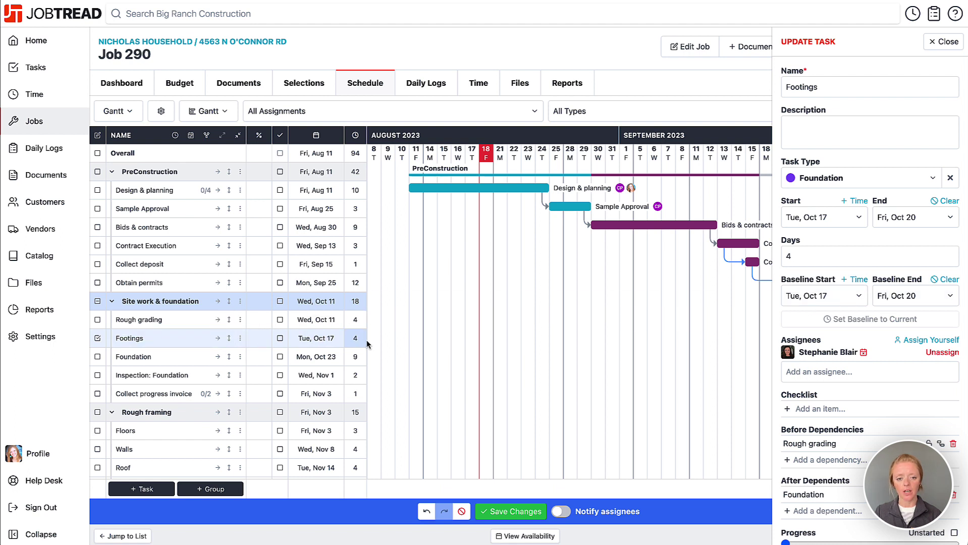
scroll(367, 344, right, 5)
scroll(367, 344, right, 5)
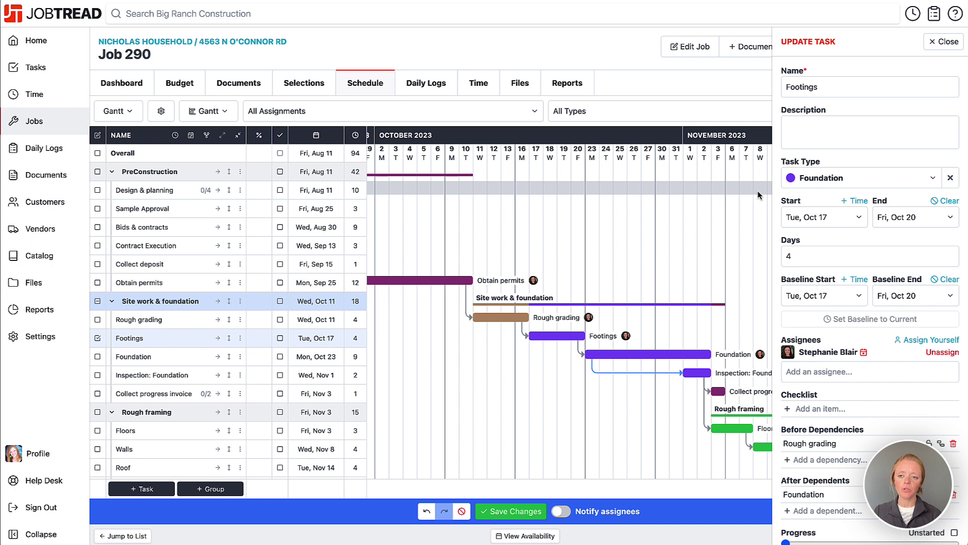
Step: Select all tasks, set their baselines to current dates, and save the schedule
click(938, 42)
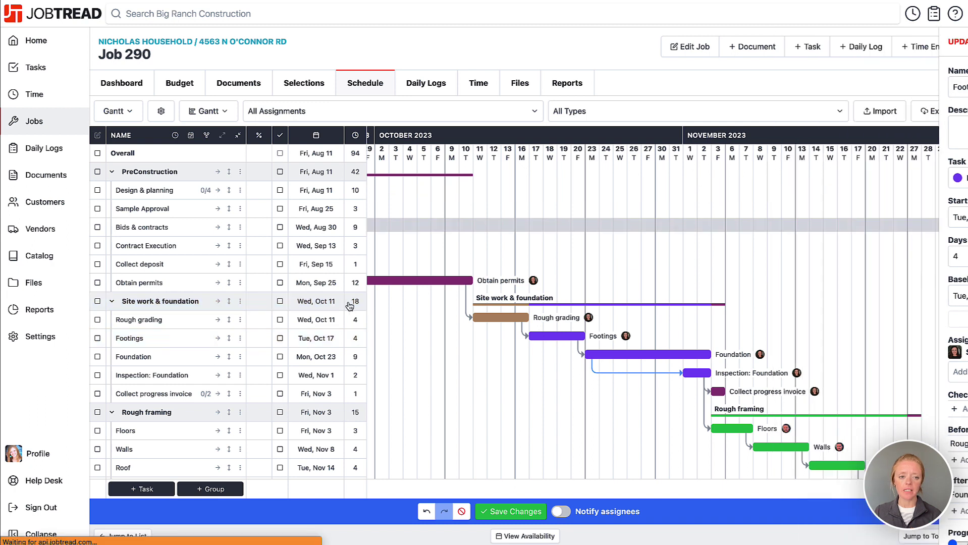
click(98, 173)
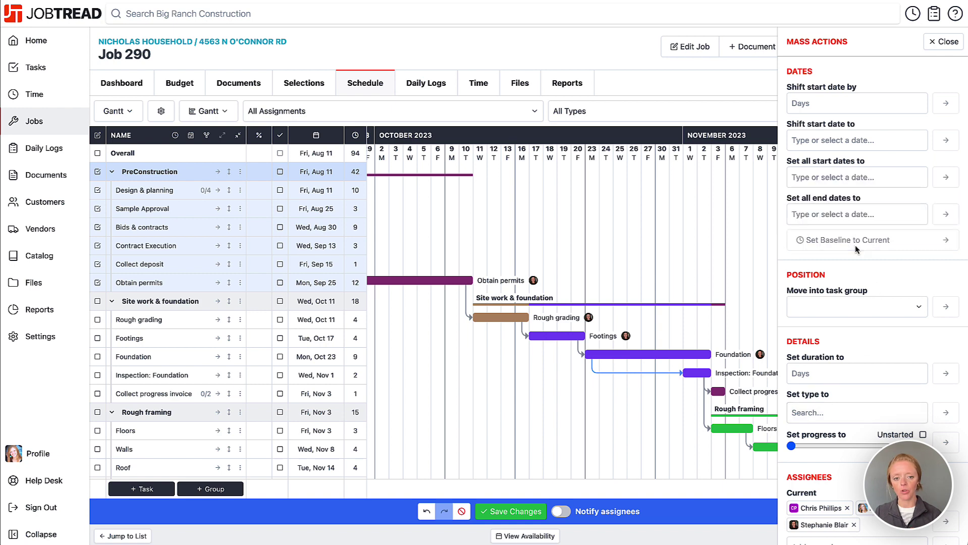
scroll(505, 242, left, 10)
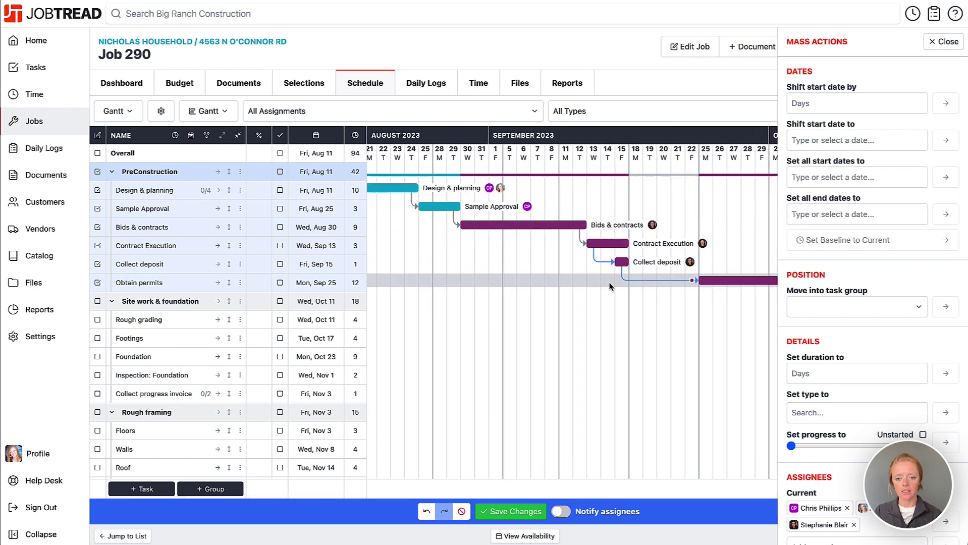
click(98, 154)
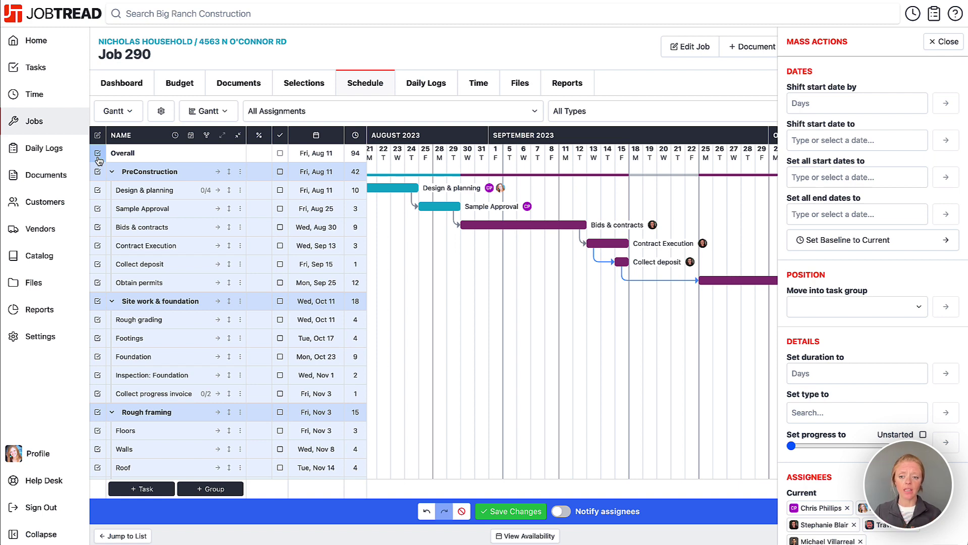
click(843, 246)
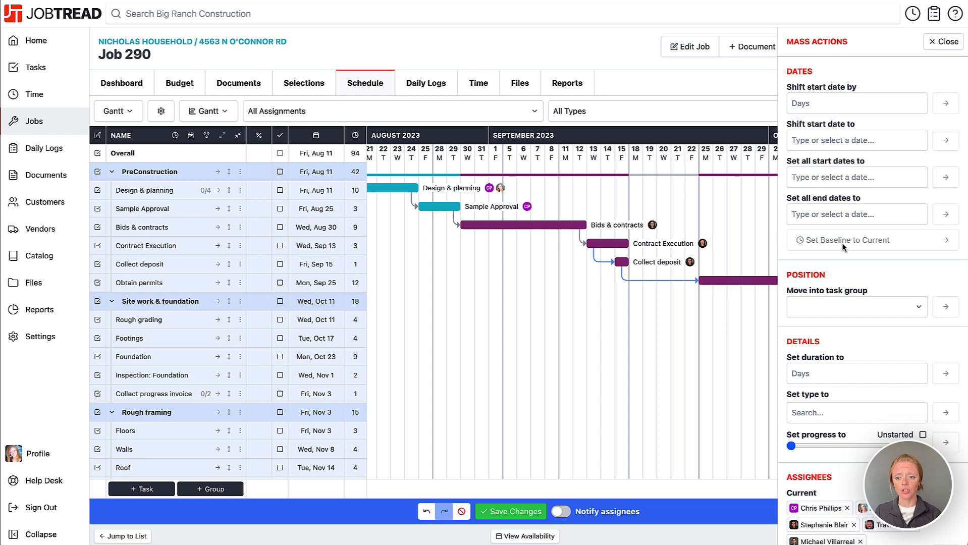
click(511, 511)
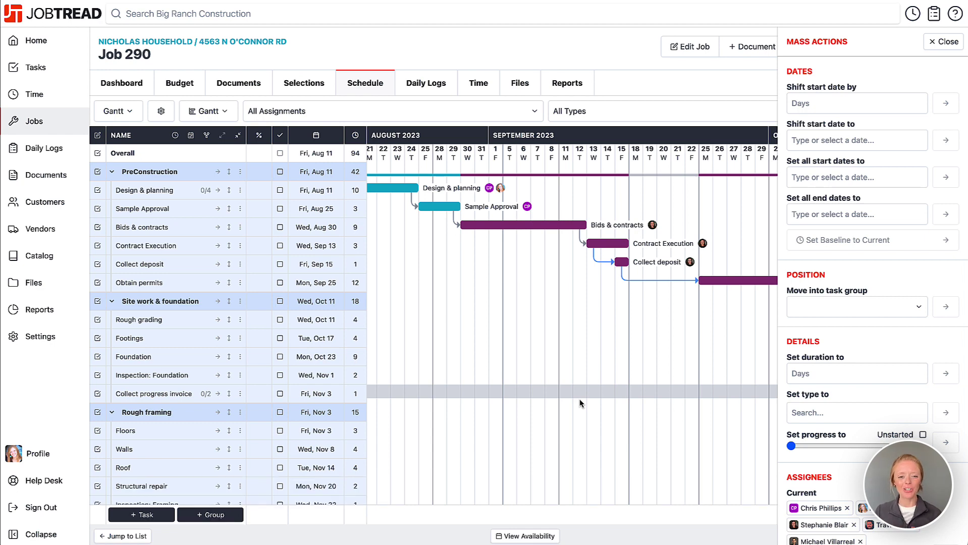
Step: Deselect all tasks and drag Design & planning later so the schedule starts Wed, Sep 6
click(97, 153)
scroll(655, 298, left, 5)
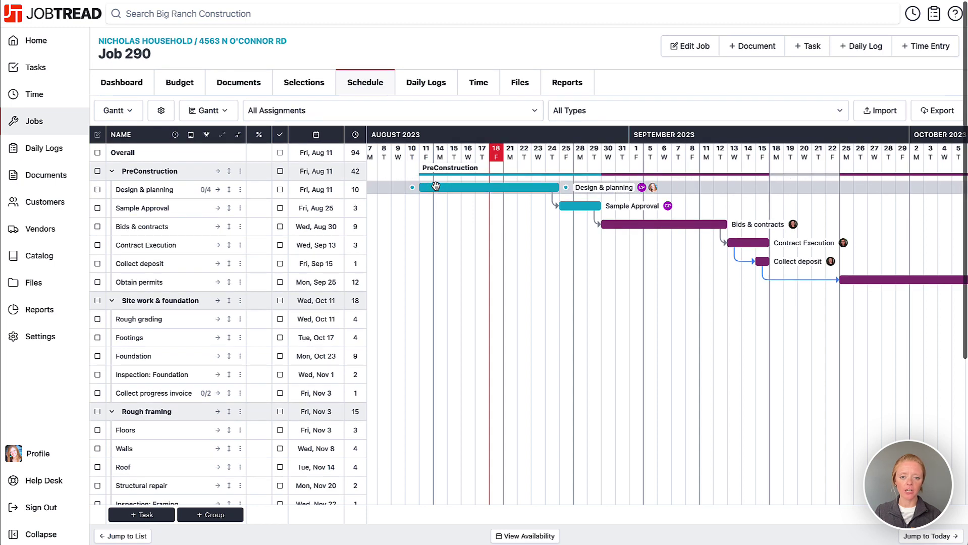
drag(436, 187, 673, 182)
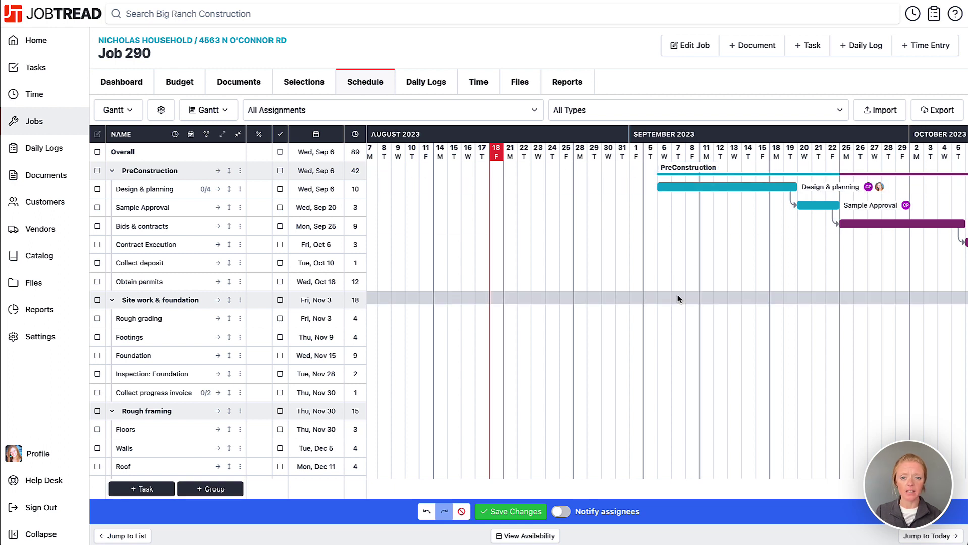
scroll(671, 296, left, 3)
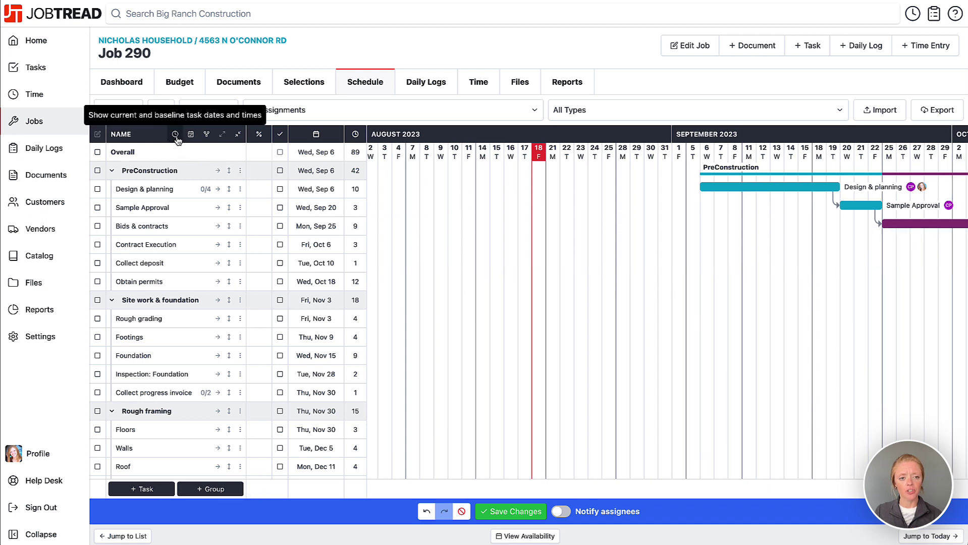
Step: Turn on baseline dates in the Gantt and review every task bar sitting later than its baseline
click(176, 135)
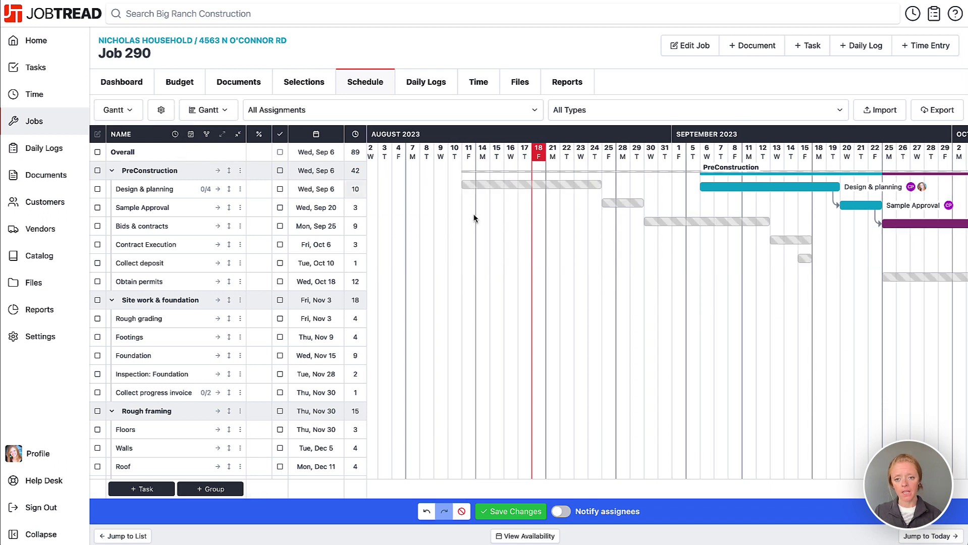
scroll(742, 296, right, 8)
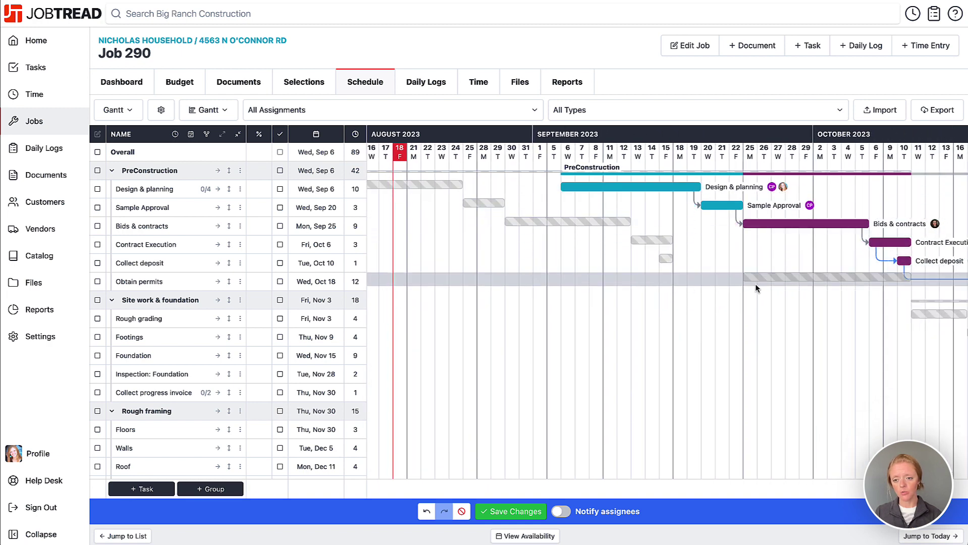
scroll(753, 284, right, 15)
scroll(751, 285, right, 13)
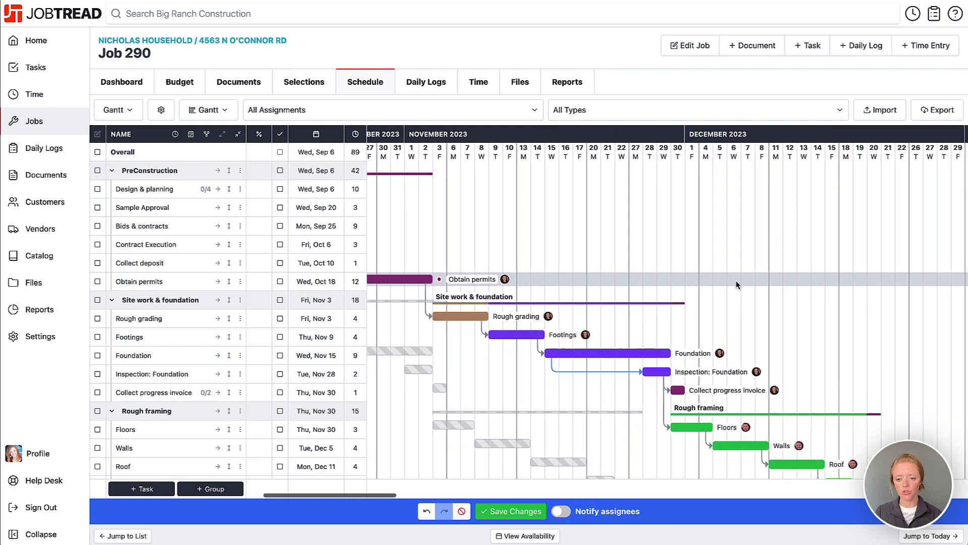
scroll(698, 275, down, 4)
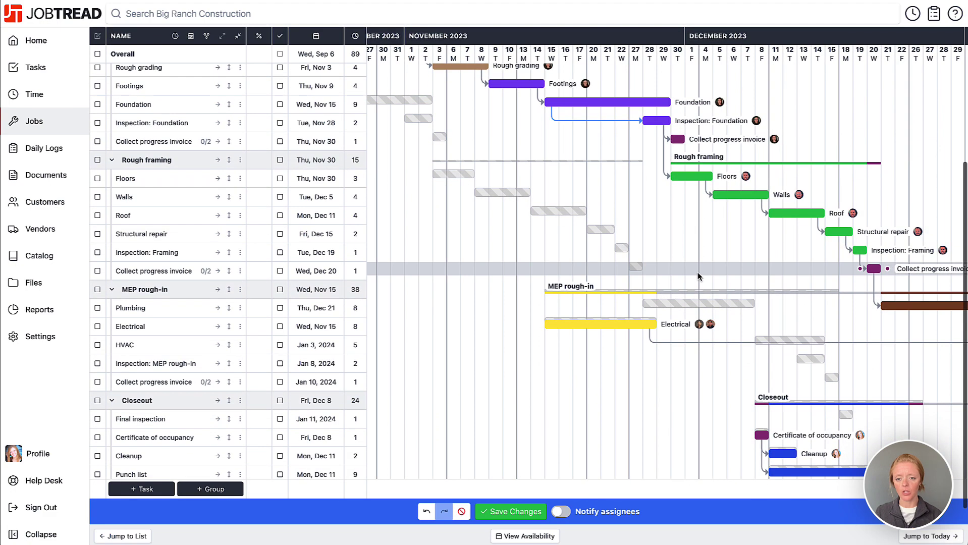
scroll(697, 276, up, 5)
scroll(694, 277, left, 20)
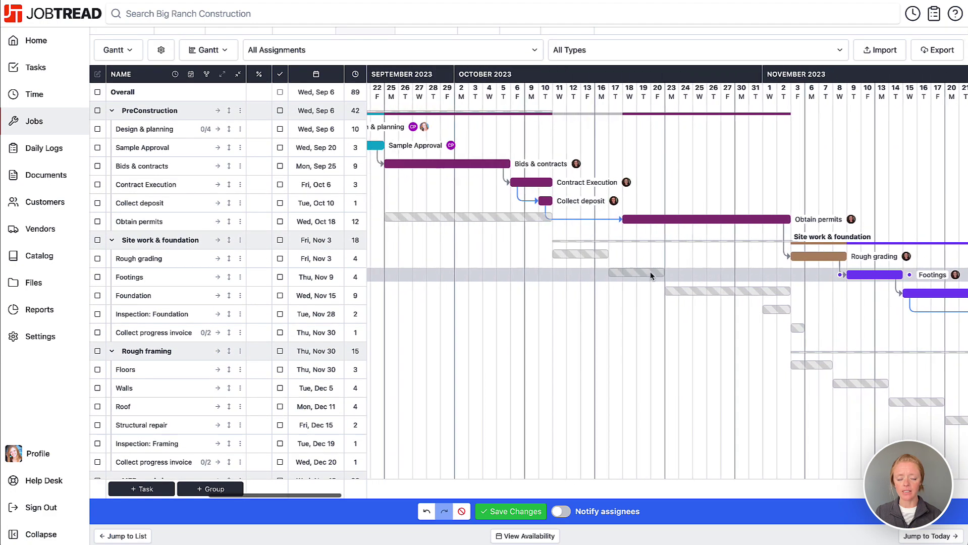
scroll(651, 276, left, 5)
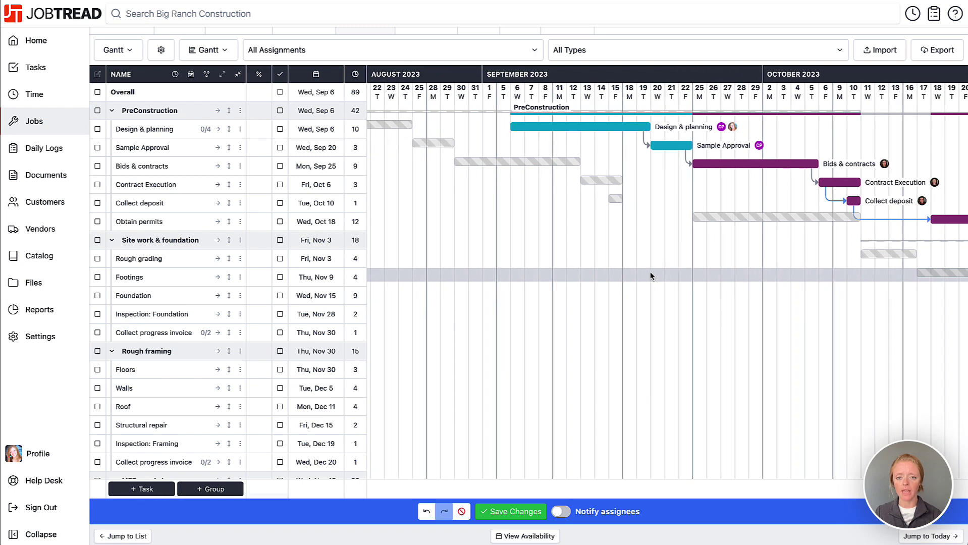
scroll(645, 273, left, 3)
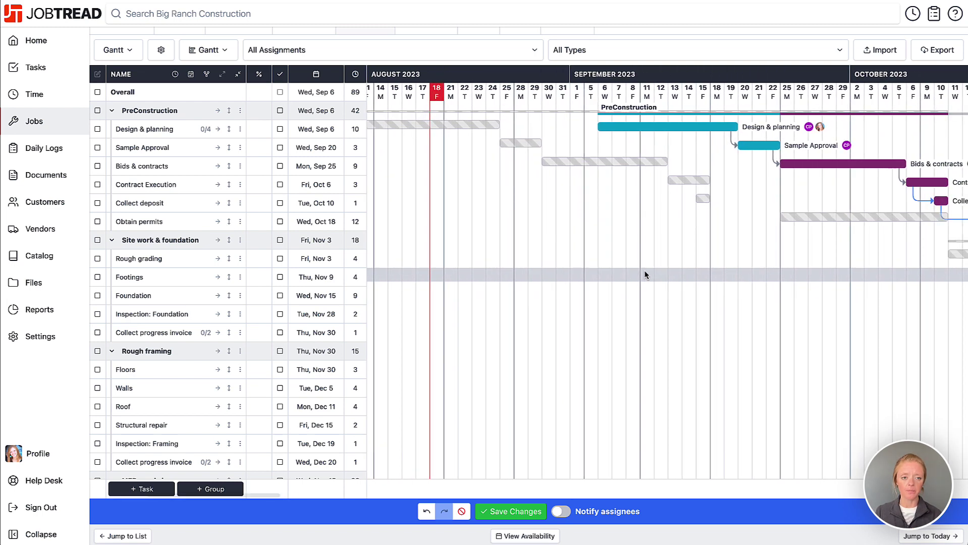
scroll(666, 202, up, 2)
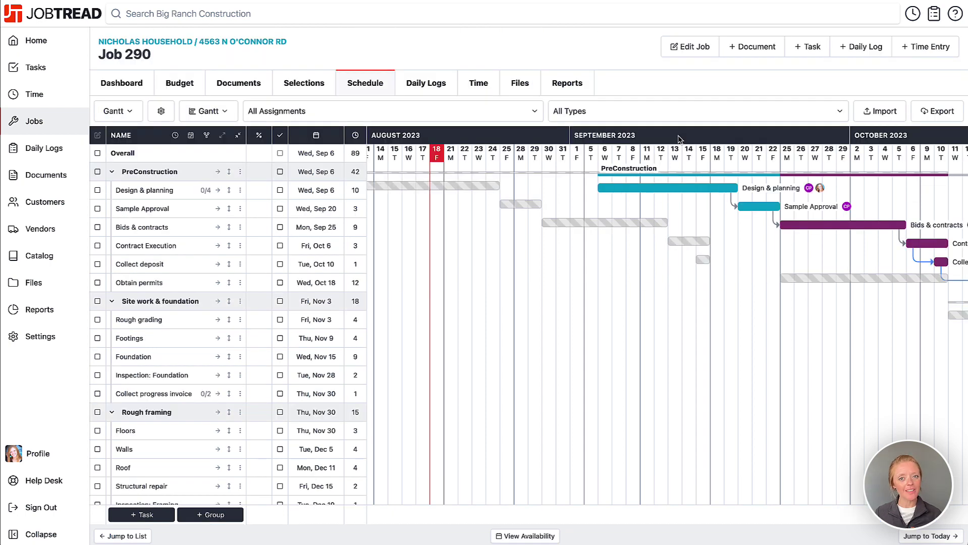